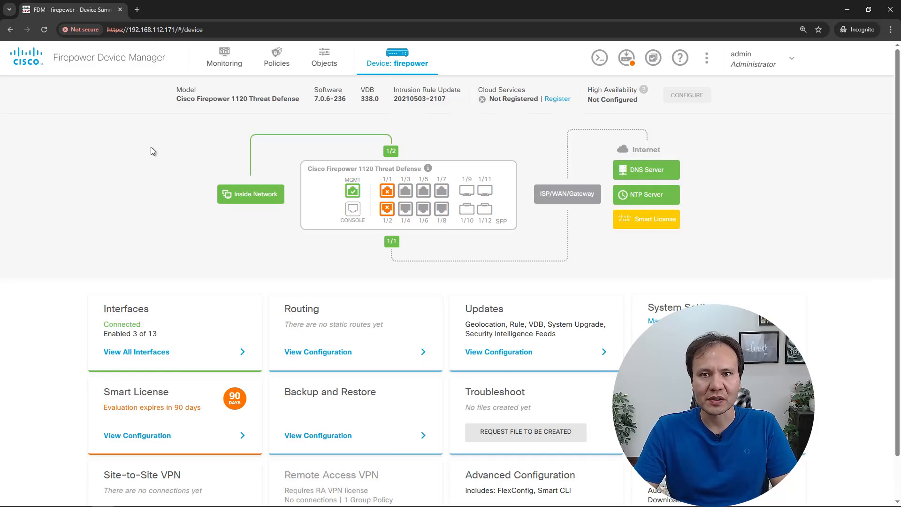
Step: Check the firewall's model and current software version on the device summary
left_click_drag(176, 90, 309, 104)
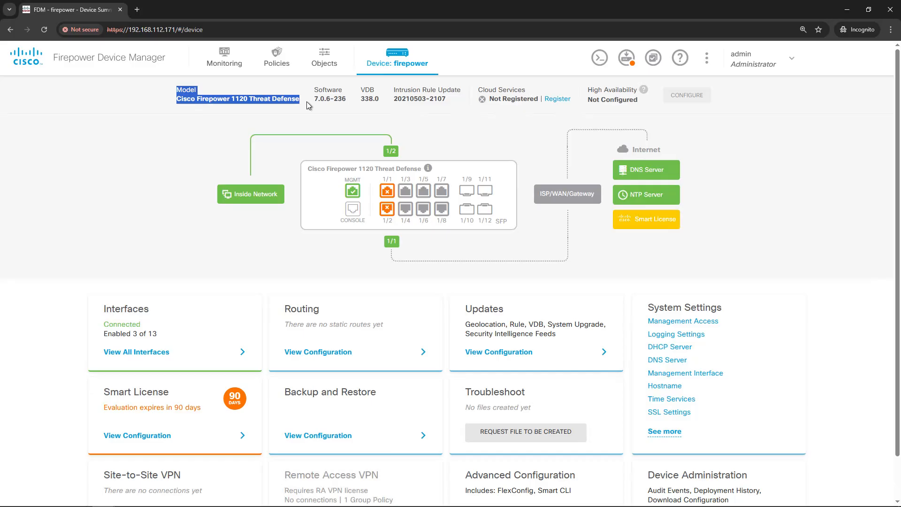
left_click(318, 103)
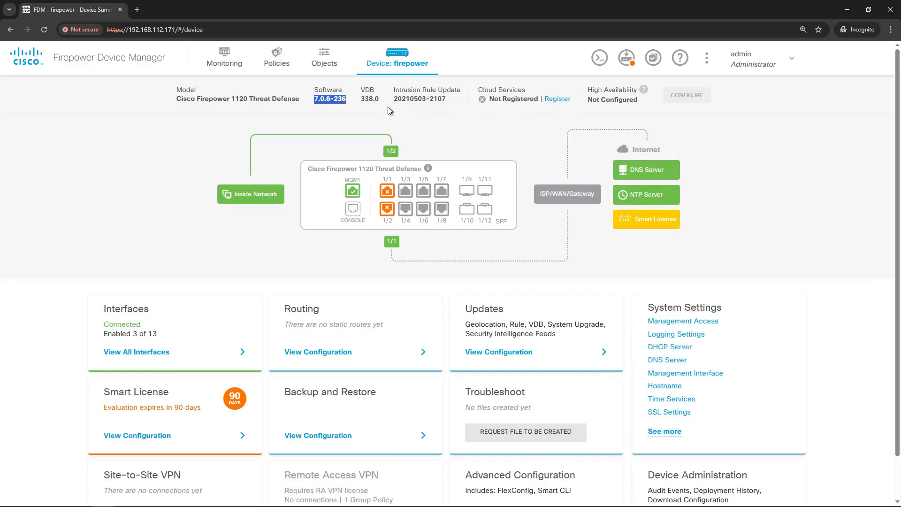
key("ctrl+plus")
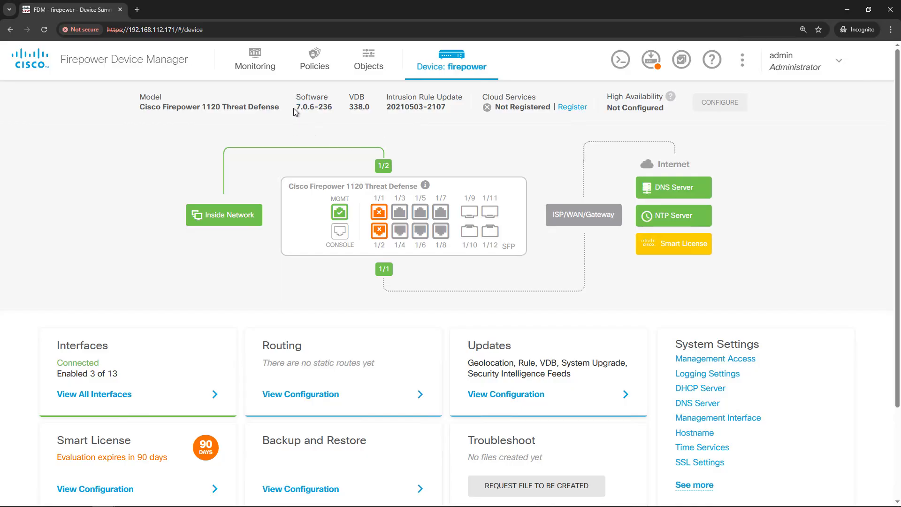
left_click_drag(294, 107, 335, 107)
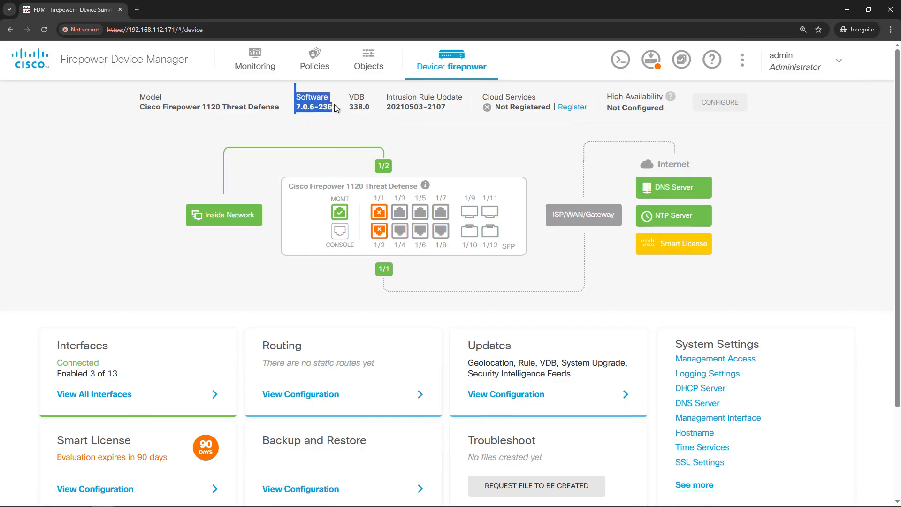
left_click(281, 119)
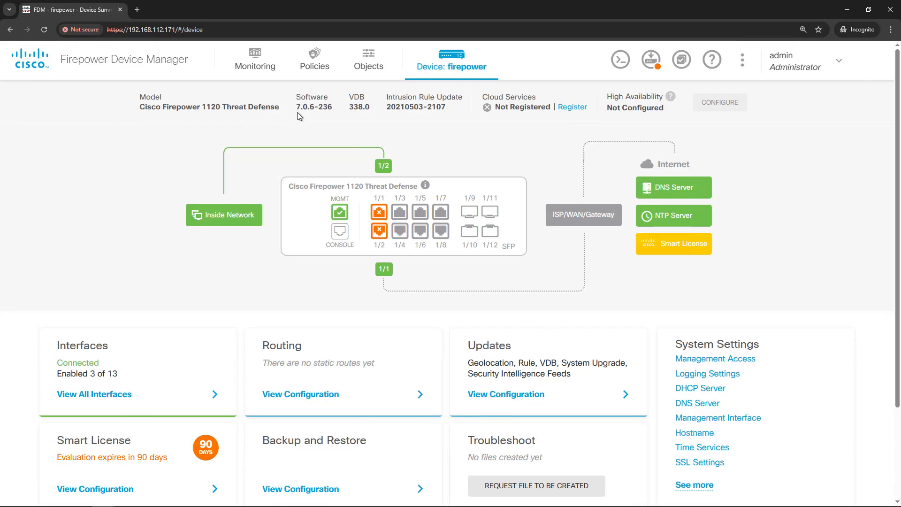
left_click_drag(296, 107, 305, 109)
left_click(296, 112)
left_click_drag(298, 110, 306, 109)
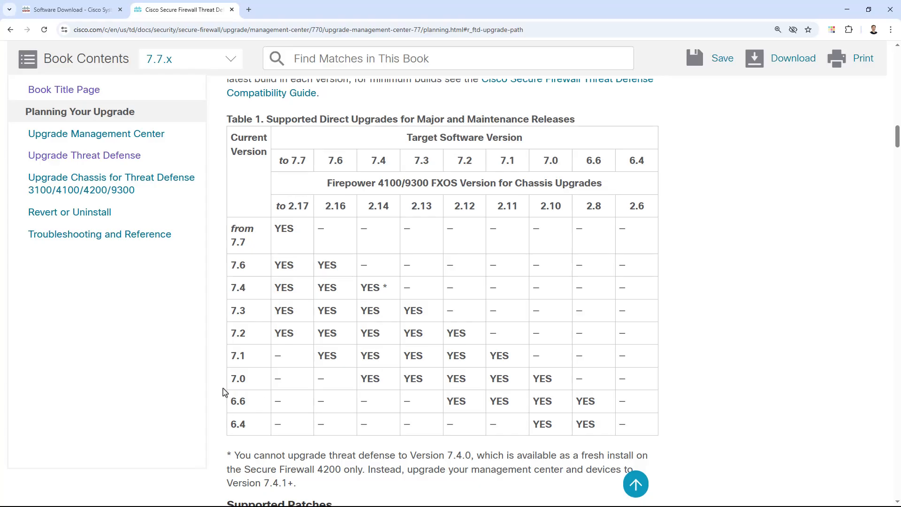
Step: Examine the supported direct upgrades table for paths from 7.0 to 7.7 and 7.4, and from 7.4 to 7.7
left_click_drag(232, 383, 245, 380)
left_click_drag(279, 161, 305, 163)
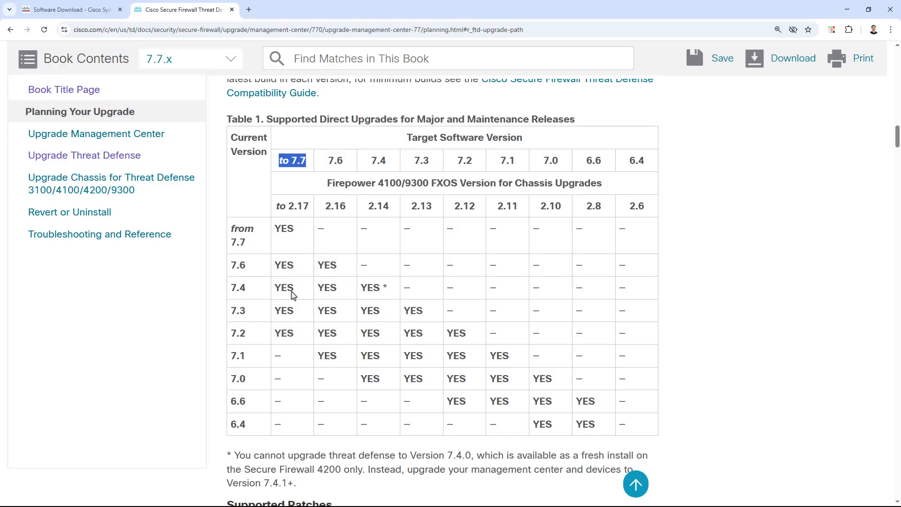
left_click_drag(275, 384, 281, 379)
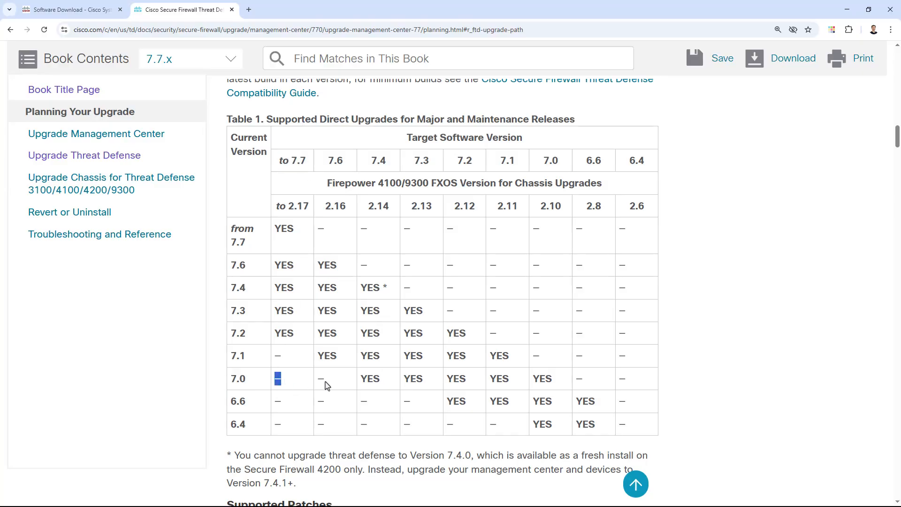
left_click(375, 161)
left_click_drag(374, 161, 384, 162)
left_click_drag(361, 379, 376, 378)
left_click_drag(232, 287, 255, 291)
left_click_drag(278, 161, 309, 167)
left_click_drag(275, 287, 293, 287)
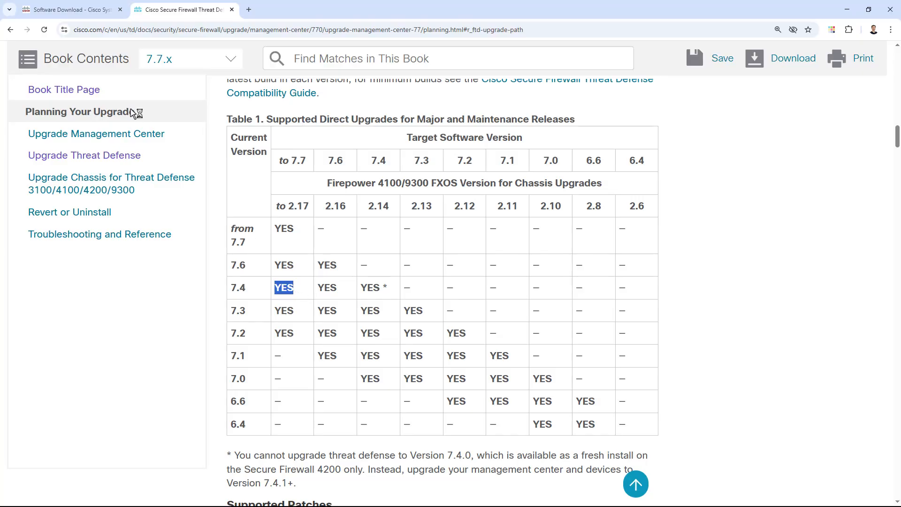
Step: Search Cisco Software Download for "firepower", choose Firepower 1120 Security Appliance, and open its Firepower Threat Defense (FTD) Software downloads
left_click(73, 10)
left_click(303, 222)
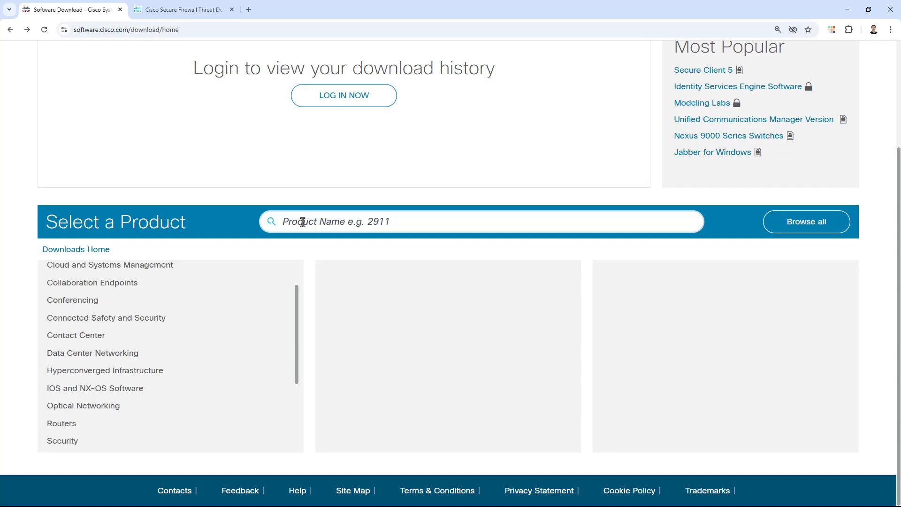
type("fir")
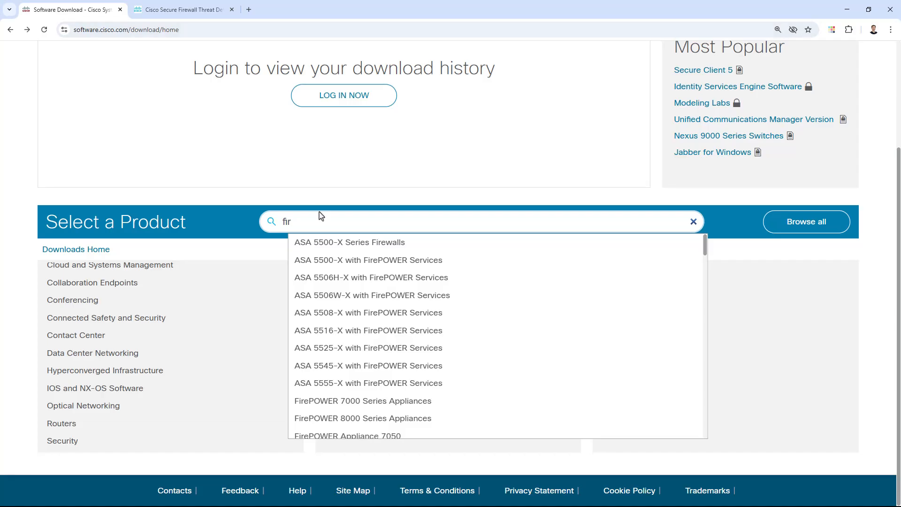
type("powe")
scroll(413, 324, "down", 1)
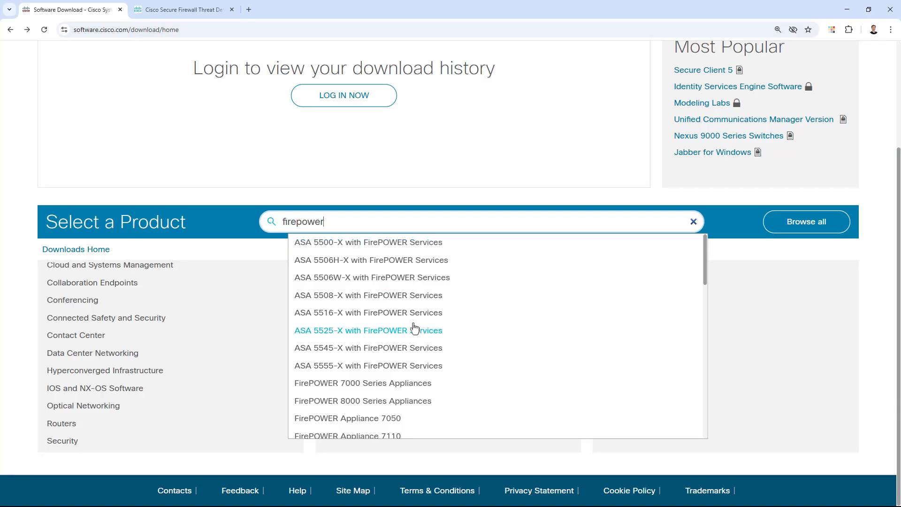
scroll(413, 333, "down", 3)
scroll(416, 336, "down", 3)
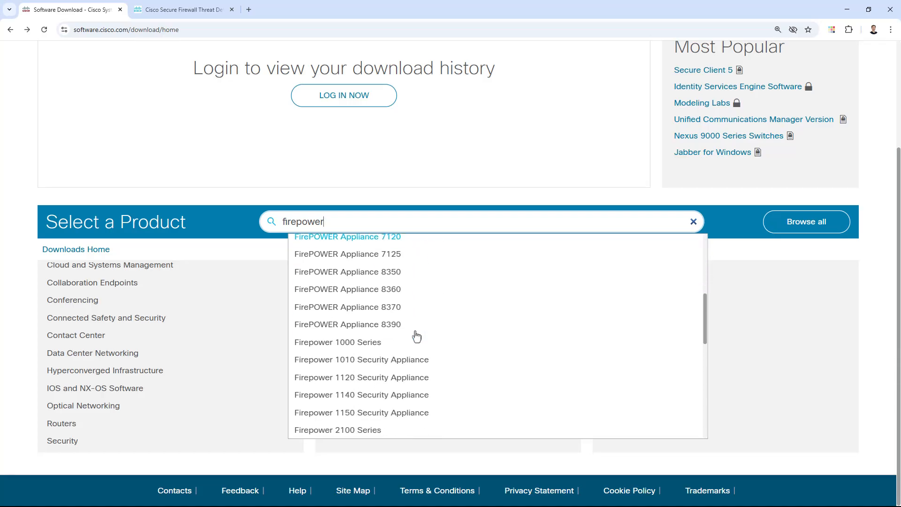
left_click(368, 382)
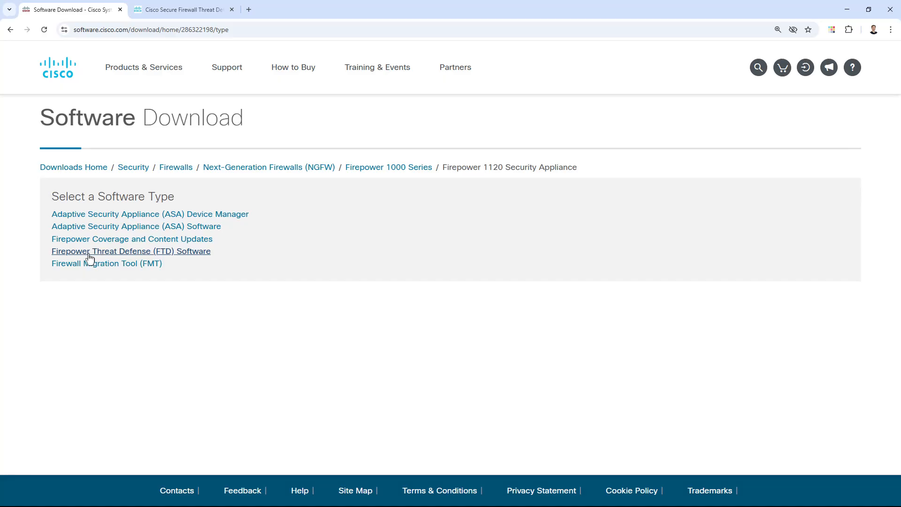
left_click(155, 256)
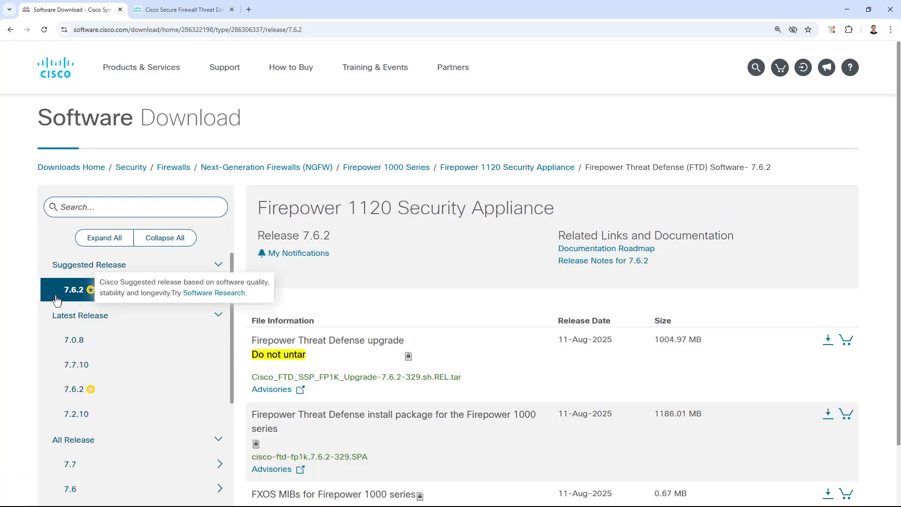
Step: Examine the upgrade and install package file names offered for the suggested release 7.6.2
scroll(61, 298, "down", 2)
scroll(109, 352, "up", 2)
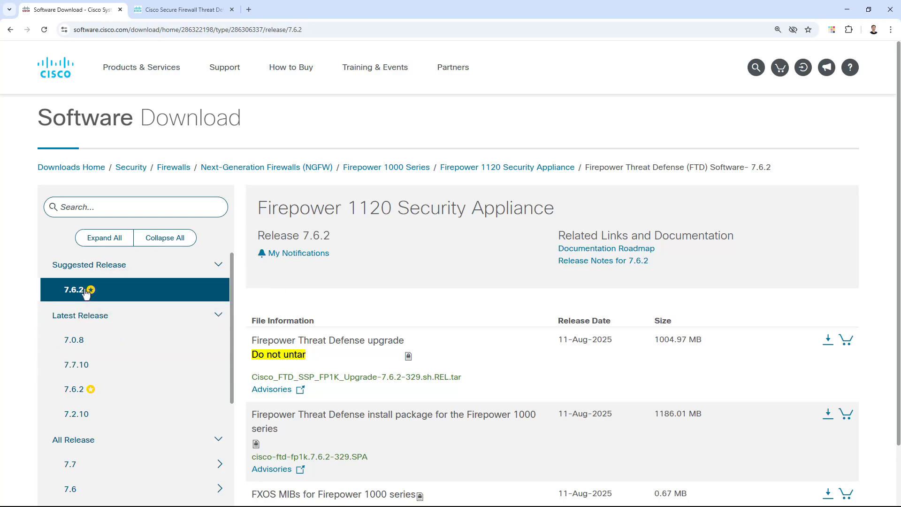
scroll(326, 306, "down", 3)
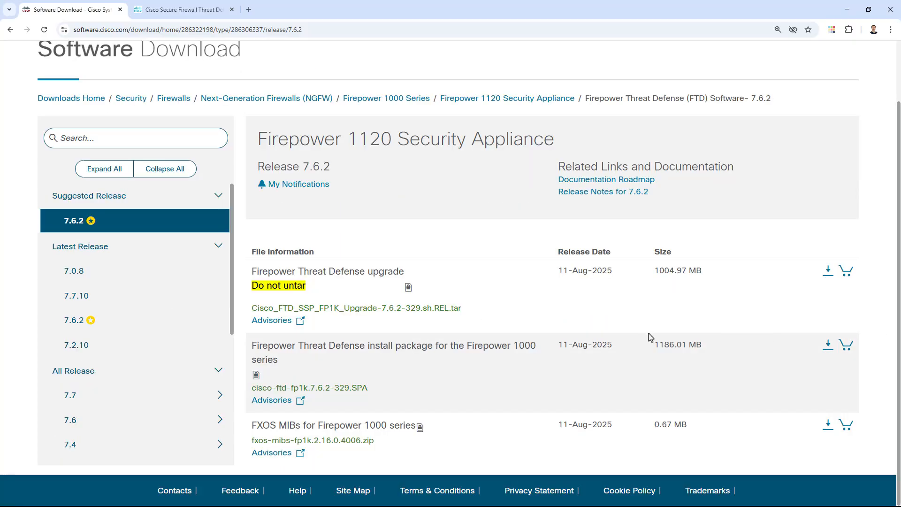
left_click_drag(461, 309, 254, 312)
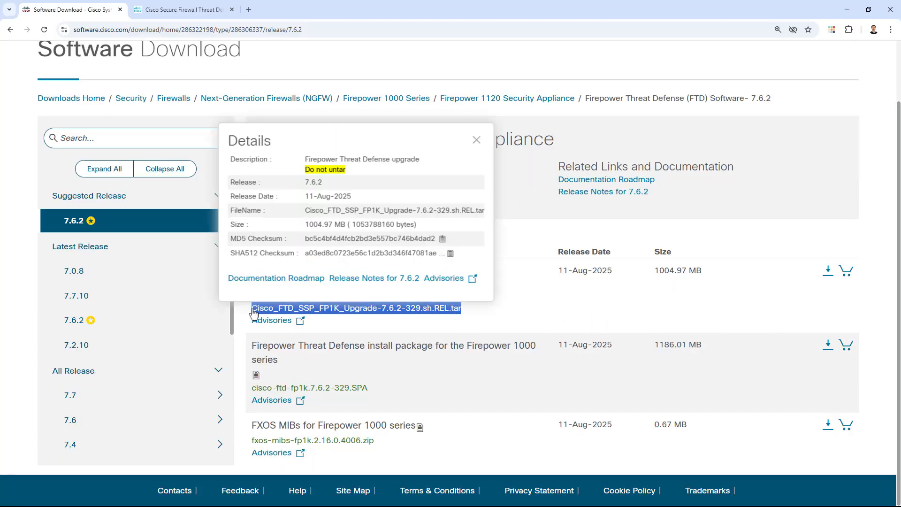
left_click(877, 313)
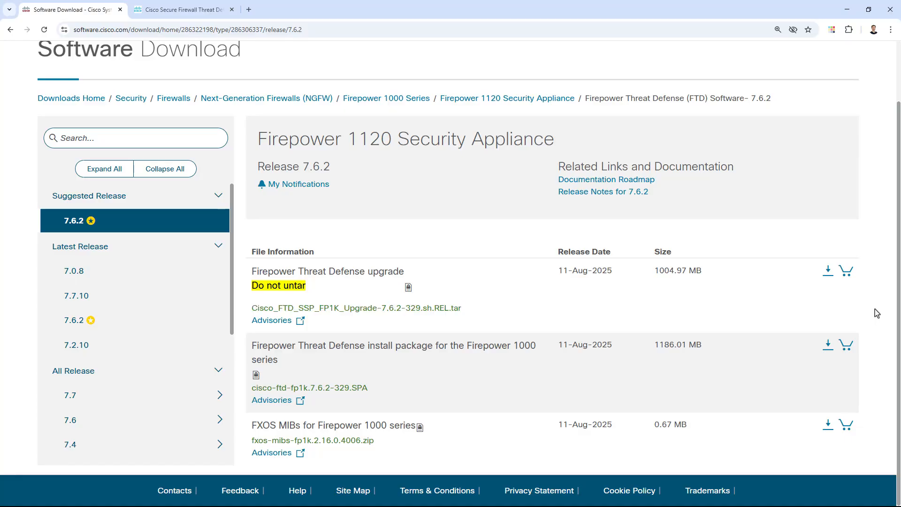
left_click_drag(375, 393, 252, 393)
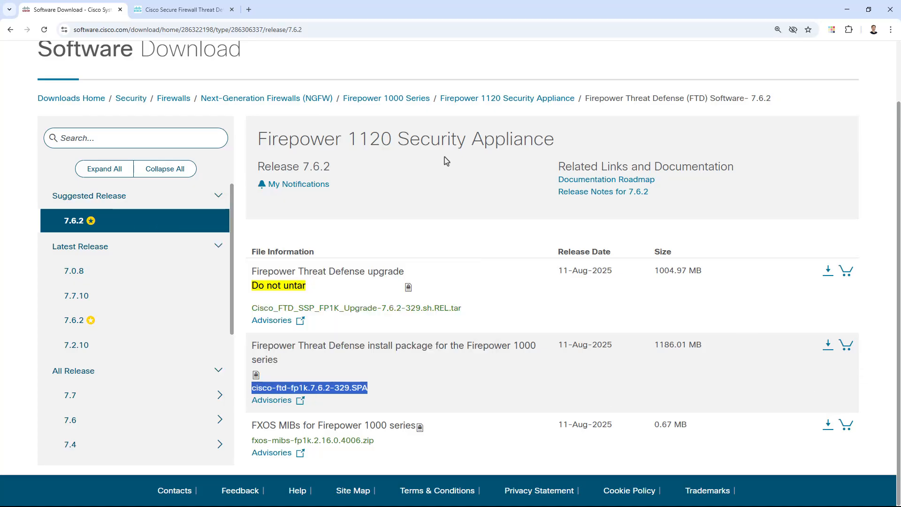
Step: Recheck the upgrade table for current version 7.0 against target versions 7.4 and 7.7
left_click(189, 6)
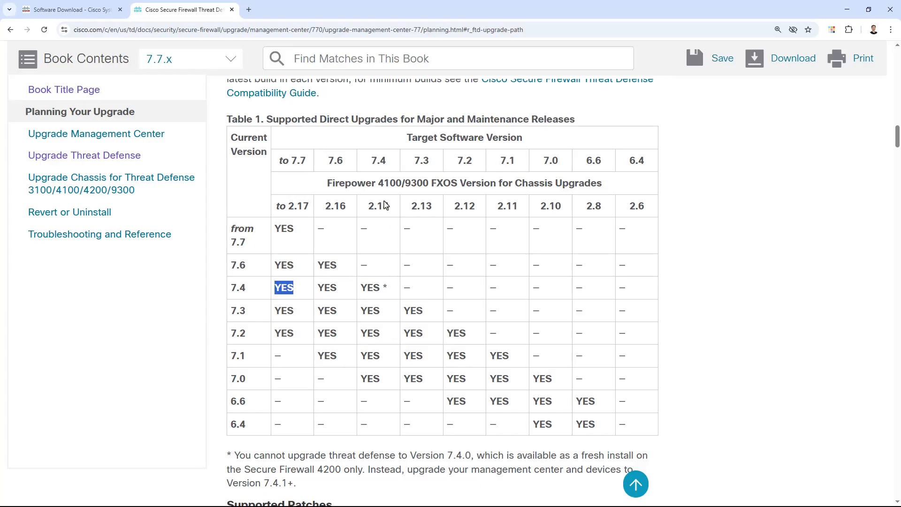
left_click_drag(371, 163, 387, 164)
left_click_drag(231, 378, 244, 381)
left_click_drag(277, 160, 311, 164)
Step: Return to the software downloads, open release 7.4.2 under 7.4, and locate the file Cisco_FTD_SSP_FP1K_Upgrade-7.4.2-172.sh.REL.tar
key("ctrl+Tab")
scroll(106, 413, "down", 2)
left_click(103, 407)
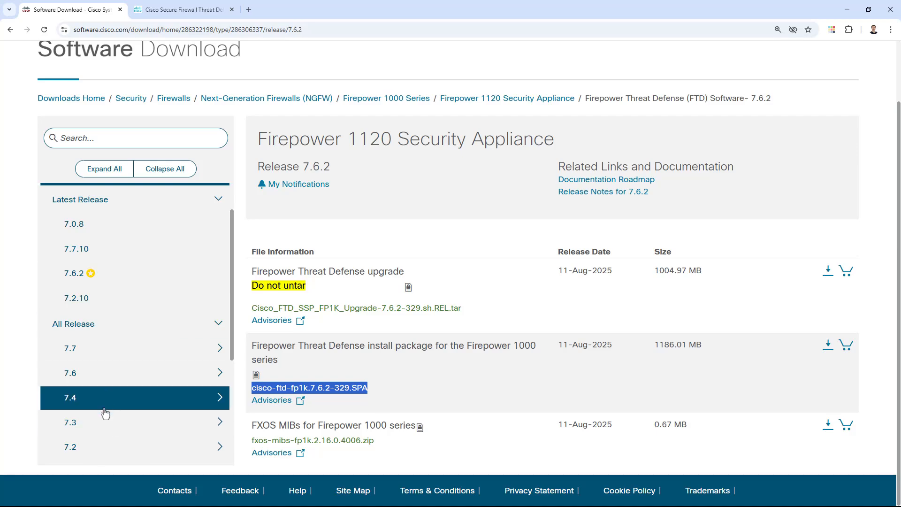
scroll(141, 399, "down", 3)
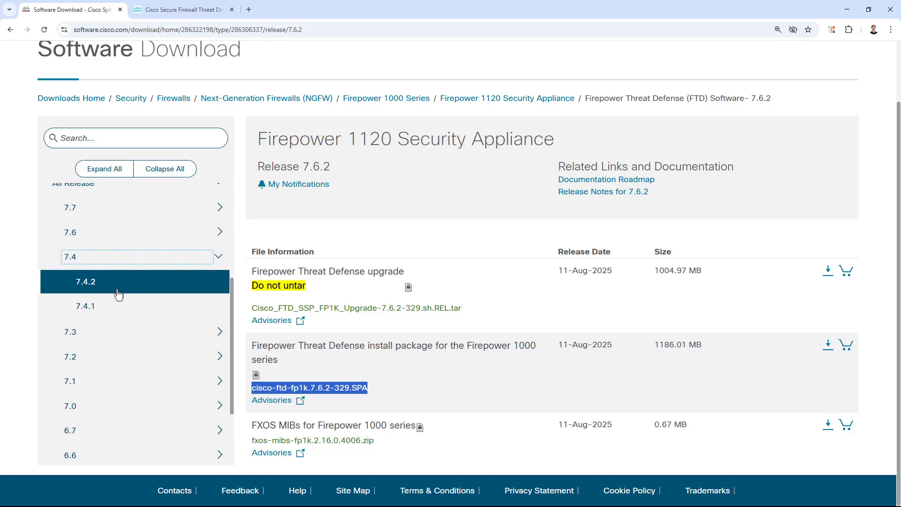
left_click(118, 290)
scroll(422, 356, "down", 3)
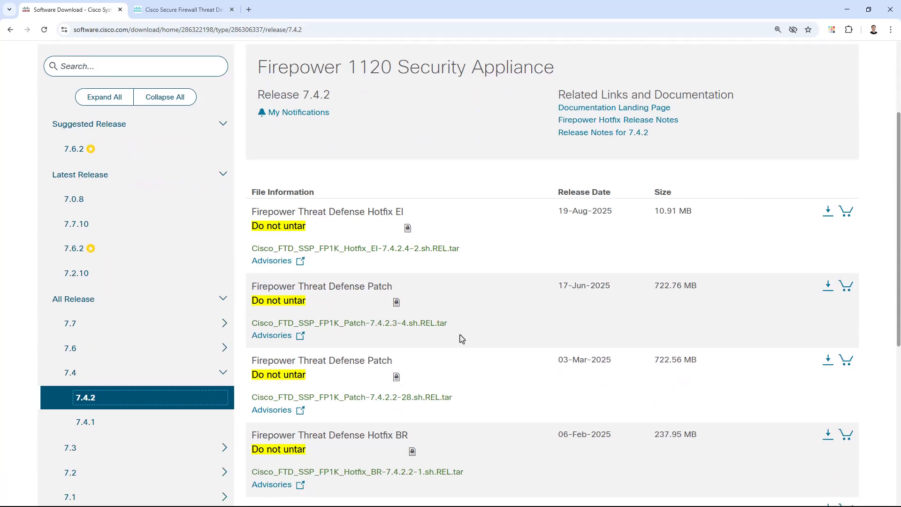
scroll(500, 274, "down", 5)
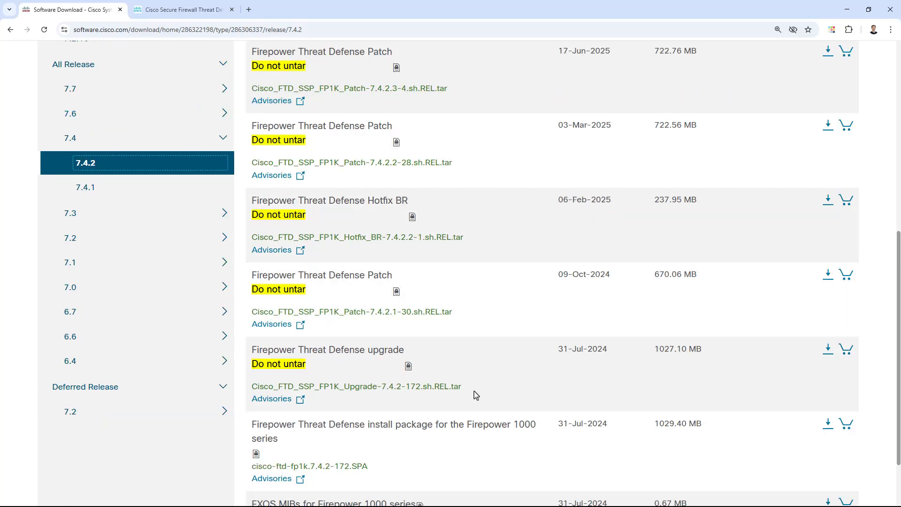
triple_click(254, 388)
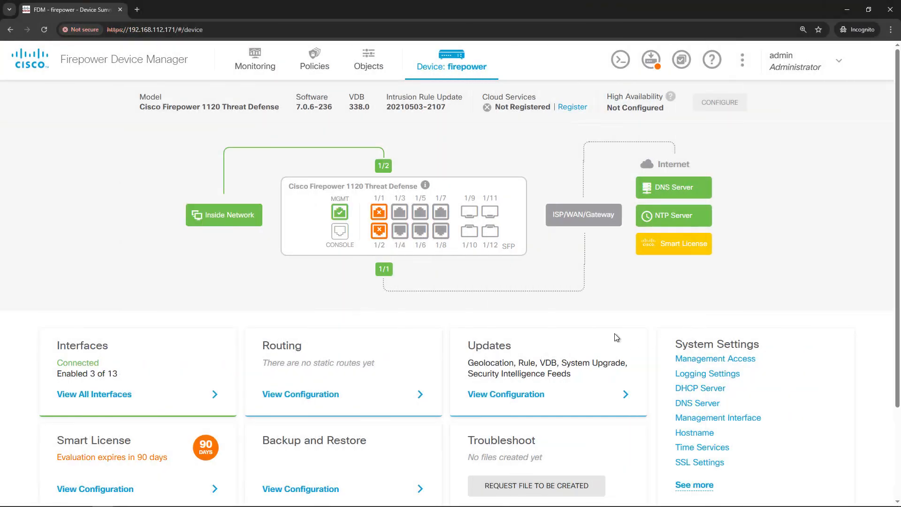
Step: Open the firewall's Updates configuration in Firepower Device Manager and check the System Upgrade current version
left_click(512, 398)
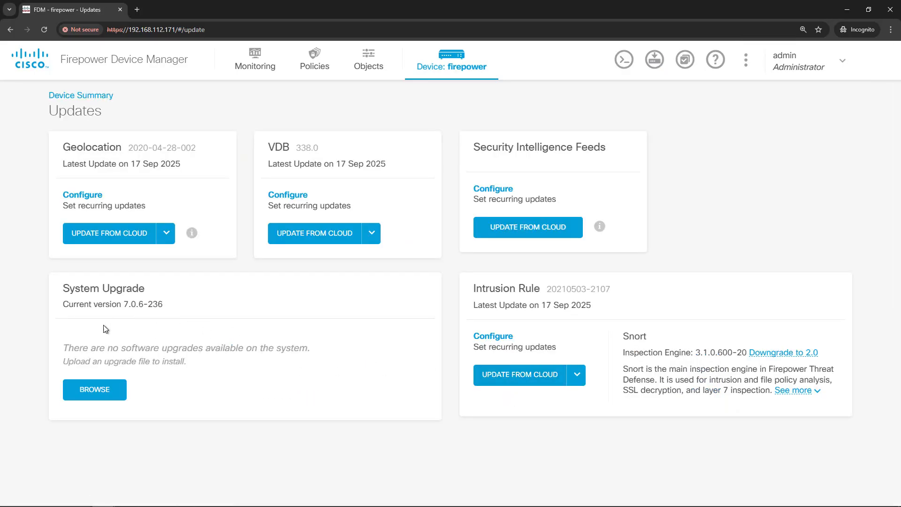
left_click_drag(62, 289, 150, 291)
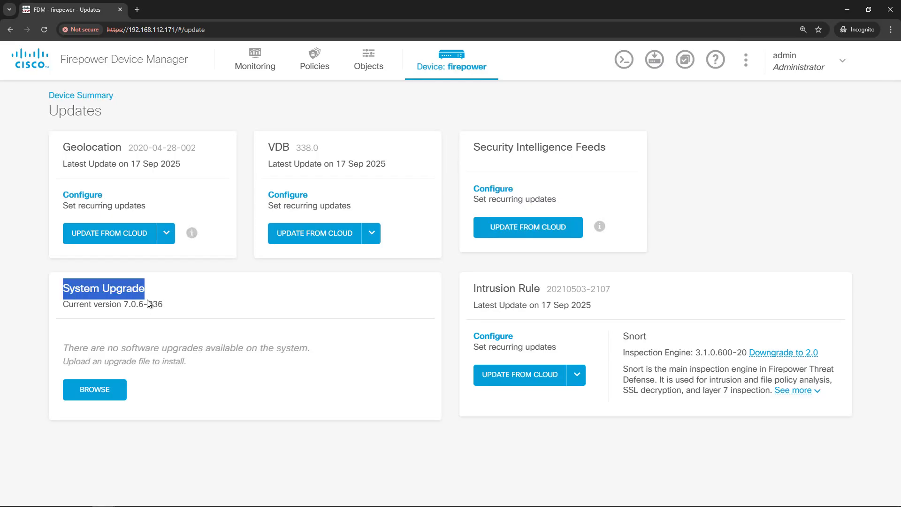
left_click(105, 315)
left_click_drag(62, 306, 139, 312)
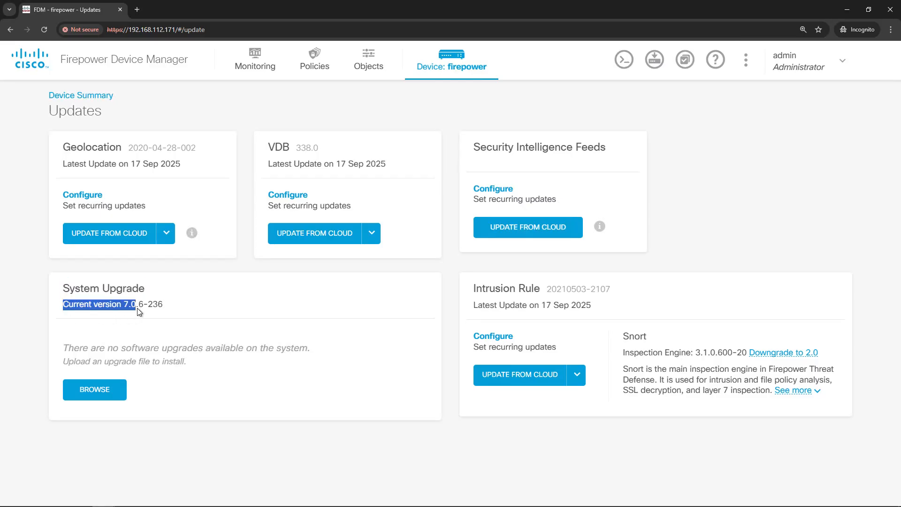
Step: Upload Cisco_FTD_SSP_FP1K_Upgrade-7.4.2-172.sh.REL.tar from Downloads as the system upgrade file
left_click(94, 390)
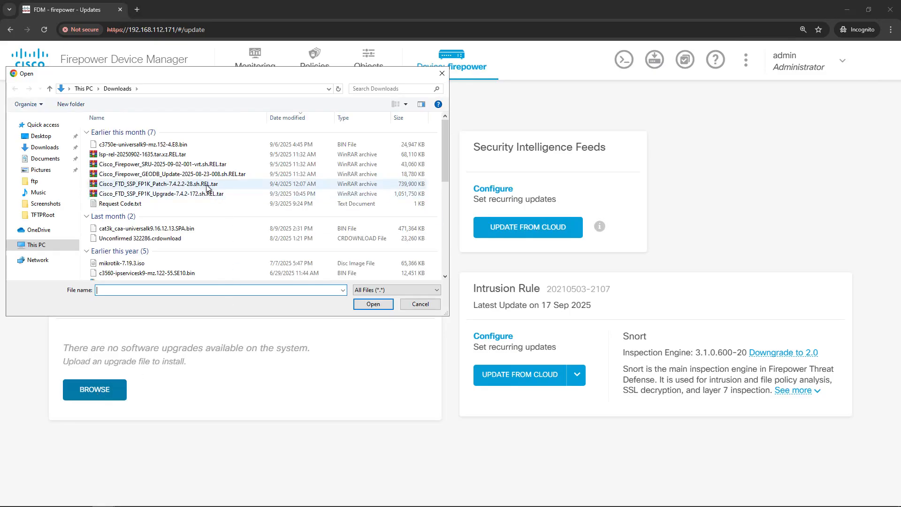
left_click(200, 199)
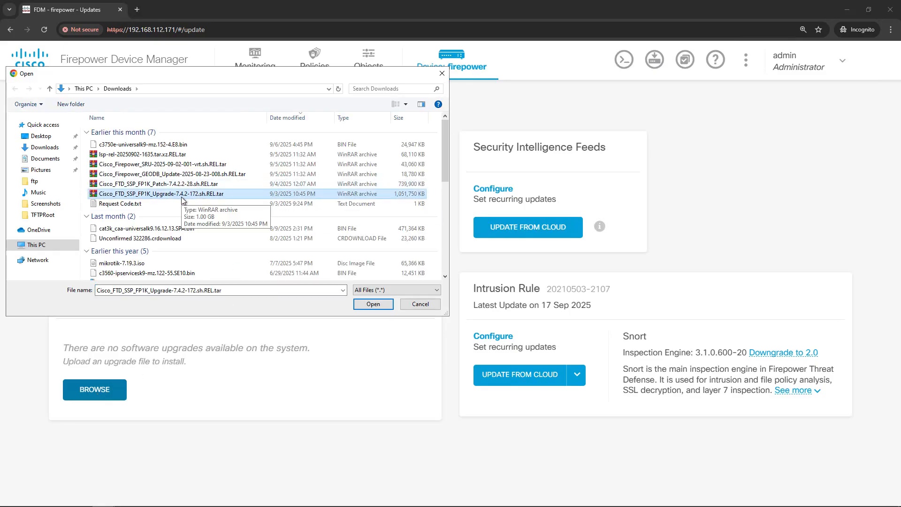
left_click(365, 306)
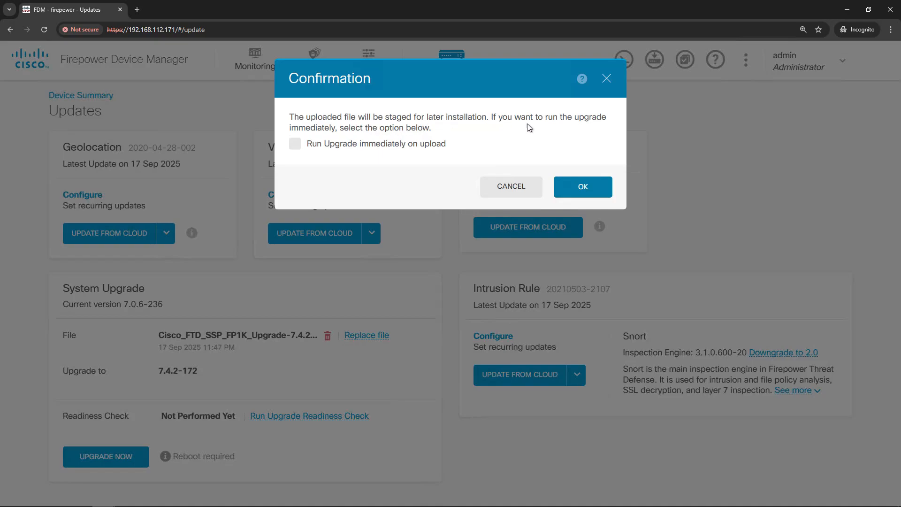
Step: Enable running the upgrade immediately on upload and confirm the choice
left_click_drag(492, 117, 432, 127)
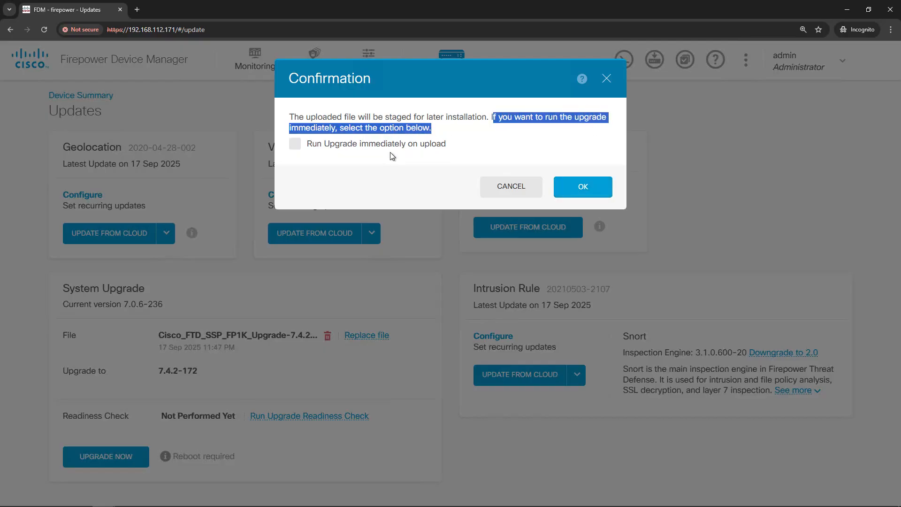
left_click(371, 154)
left_click(295, 145)
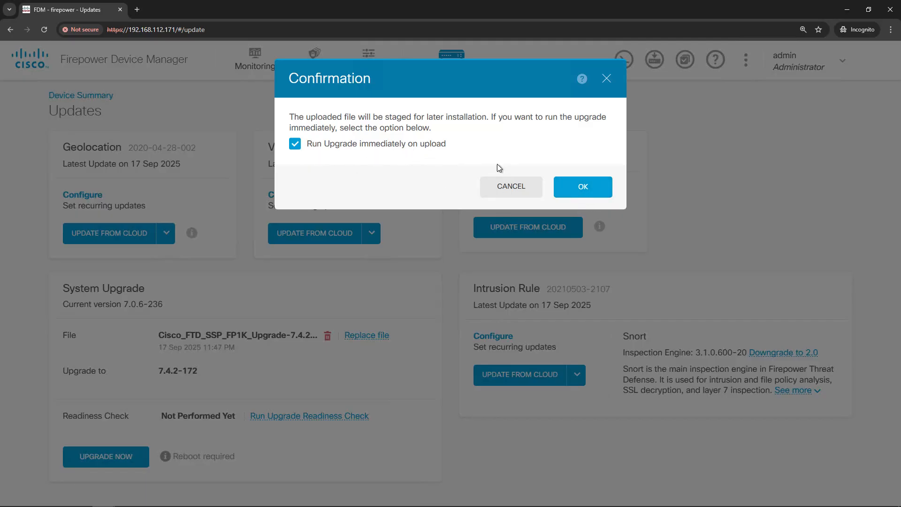
left_click(581, 190)
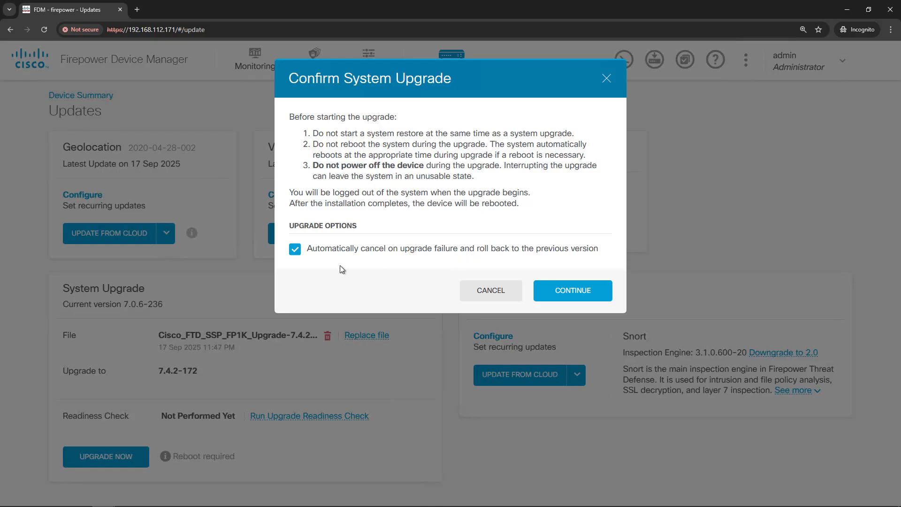
Step: Start the system upgrade with automatic cancel and rollback on failure kept enabled, and check the time remaining
left_click(564, 294)
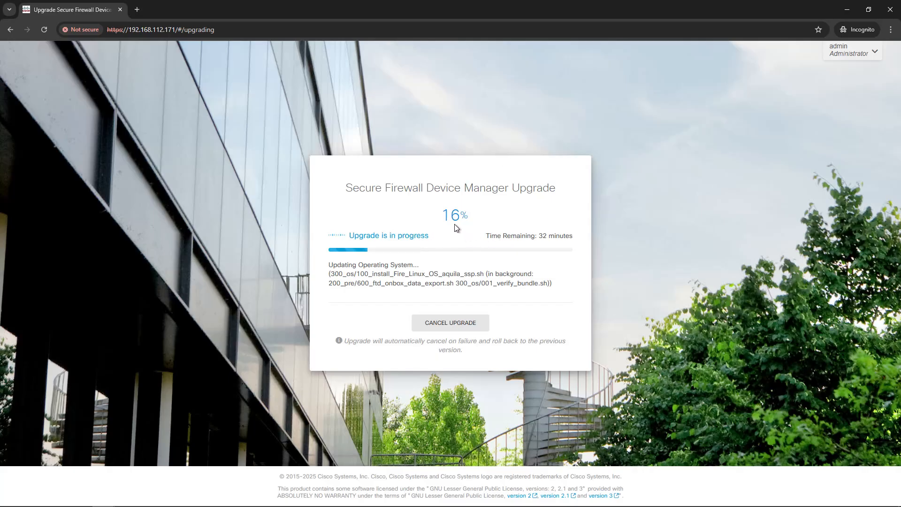
left_click_drag(487, 237, 578, 236)
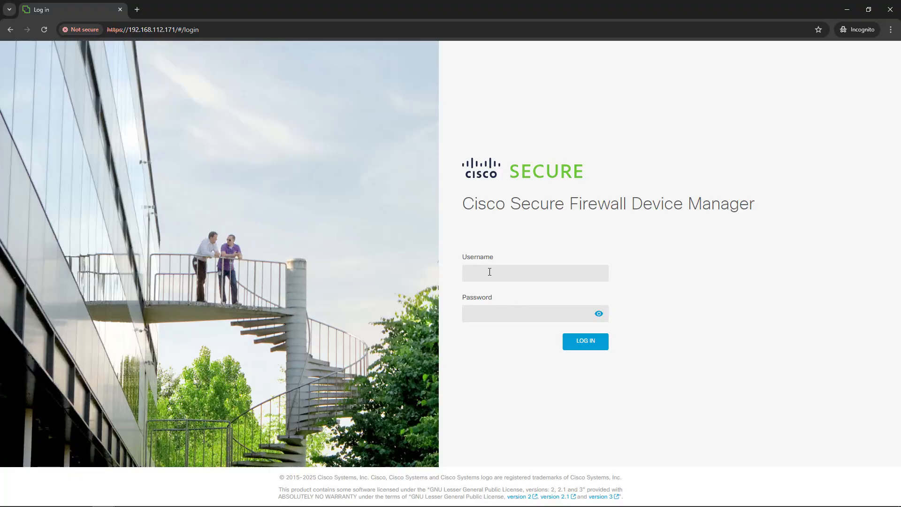
Step: Log back in to the firewall's device manager with the username admin and the account password
left_click(489, 272)
type("admin")
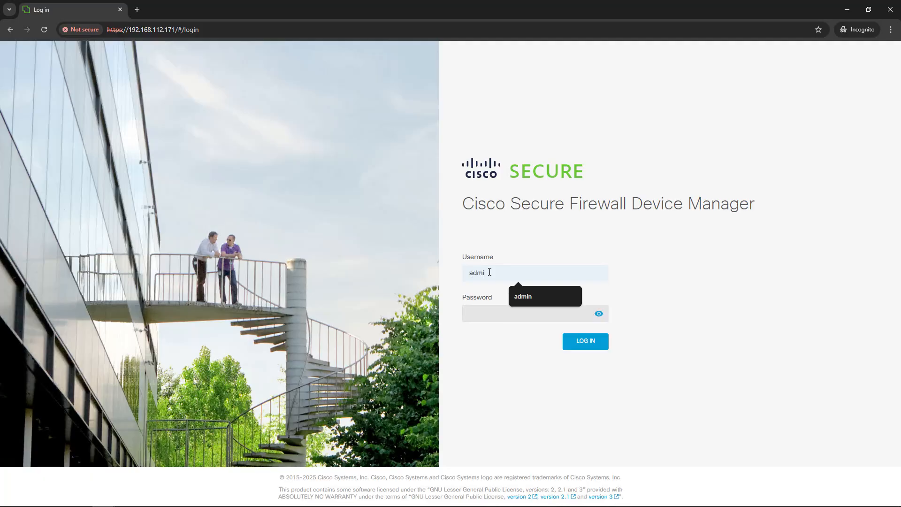
key("Tab")
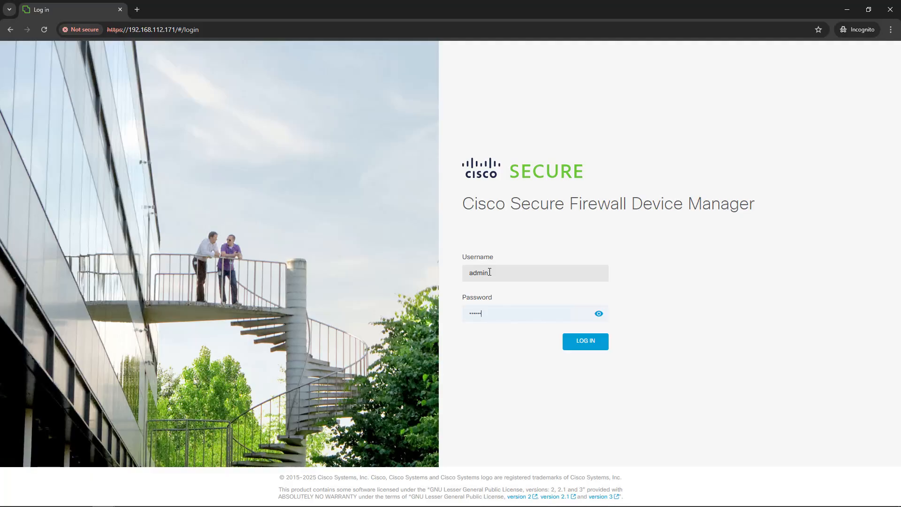
key("Return")
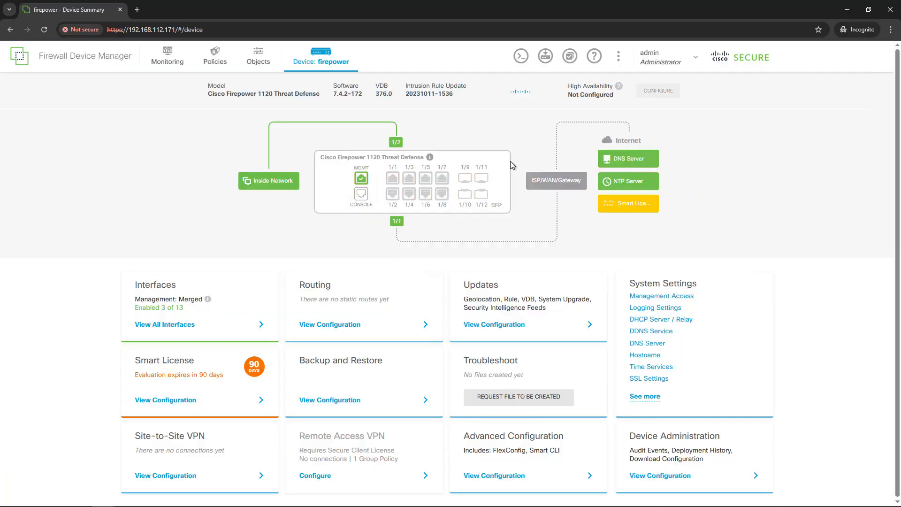
Step: Check the software version shown for the firewall in the device summary
key("ctrl+plus")
key("ctrl+plus")
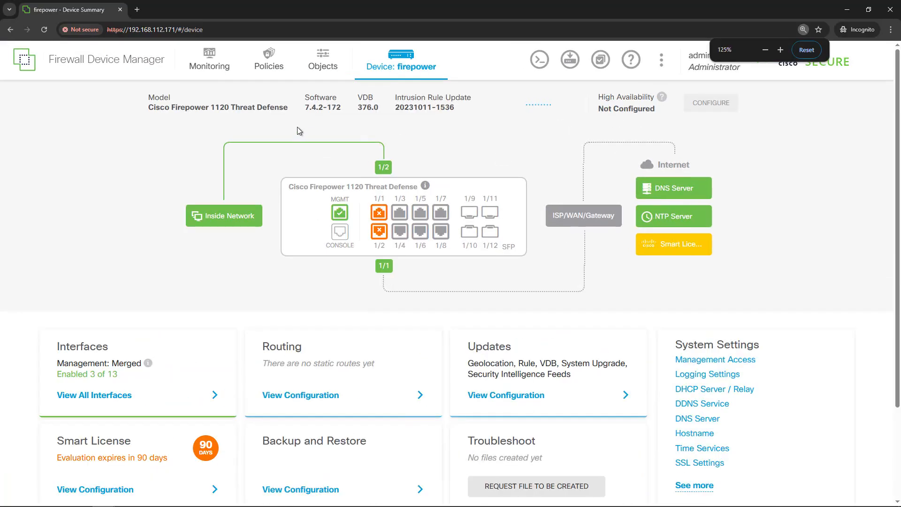
left_click_drag(294, 108, 318, 108)
left_click(288, 111)
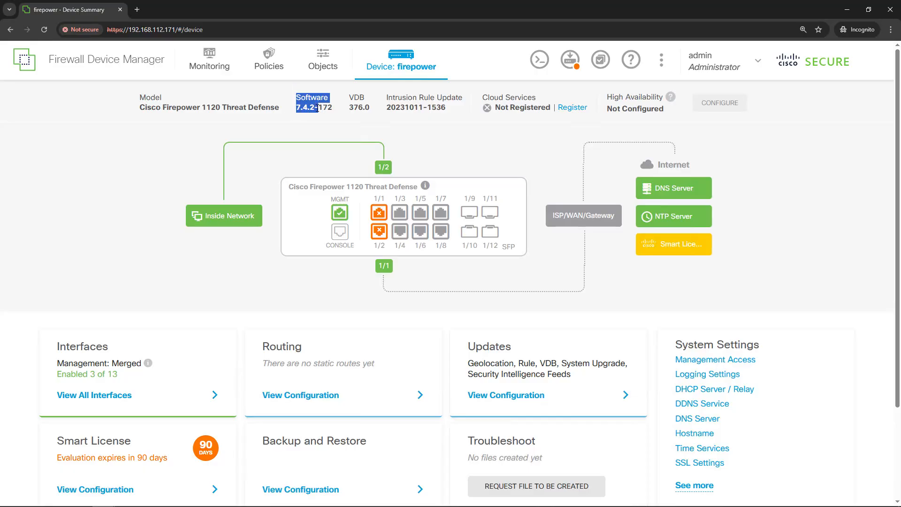